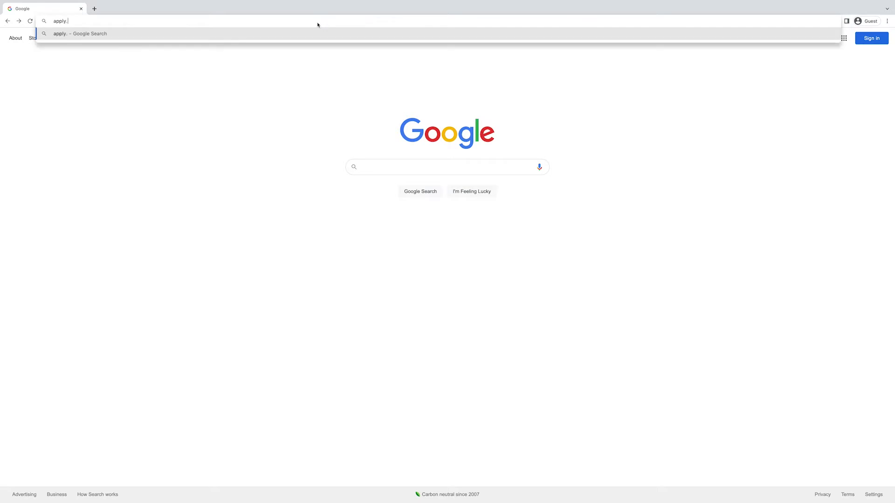
# Step: Load apply.winthrop.edu/apply/ in Chrome's address bar
pyautogui.write('u/apply/')
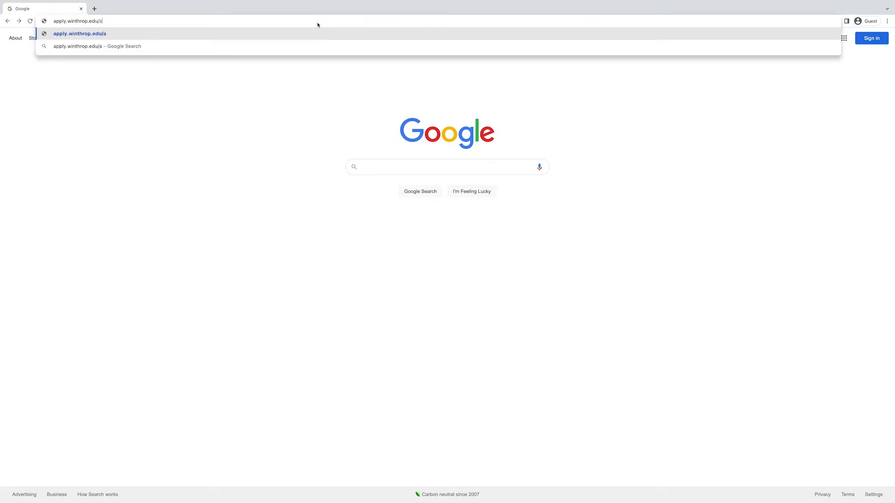
pyautogui.press('Return')
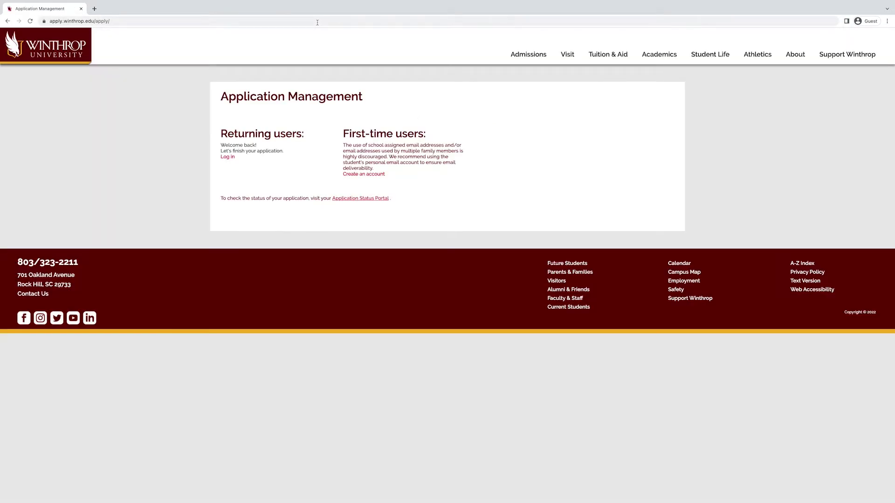
# Step: Start a new account and enter the applicant's email address, first name and last name
pyautogui.click(375, 175)
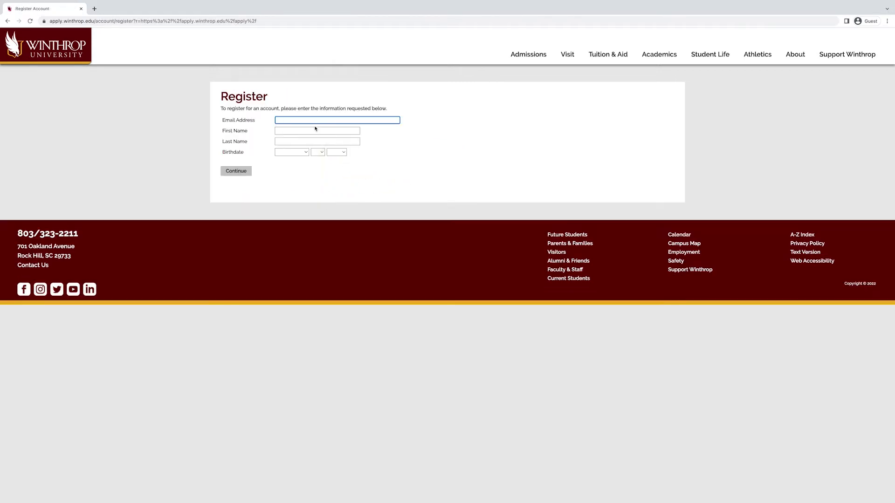
pyautogui.press('Tab')
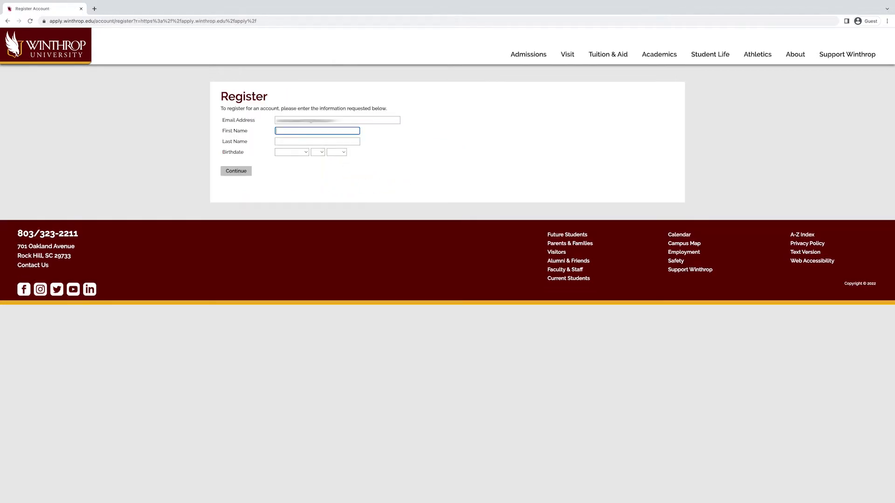
pyautogui.write('Big')
pyautogui.press('Tab')
pyautogui.write('Stuff')
pyautogui.press('Tab')
# Step: Set the birthdate to January 1, 2004 and submit the registration
pyautogui.click(307, 152)
pyautogui.click(289, 161)
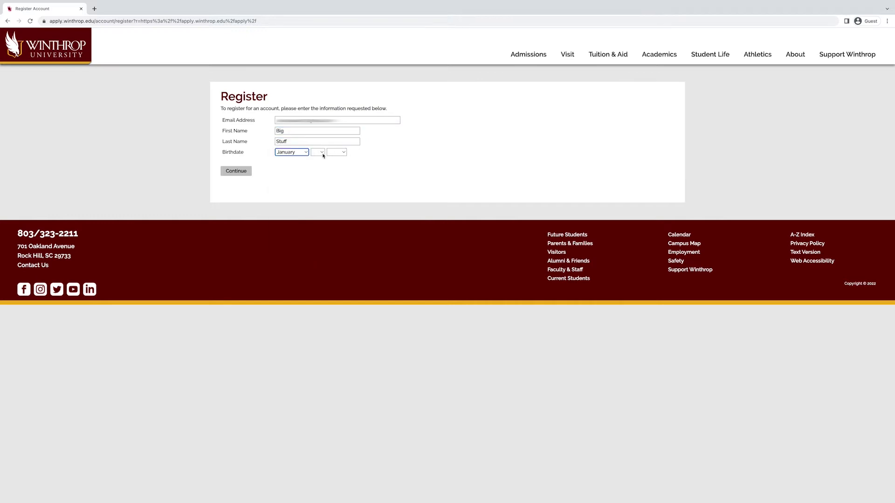
pyautogui.click(318, 152)
pyautogui.click(317, 161)
pyautogui.click(336, 152)
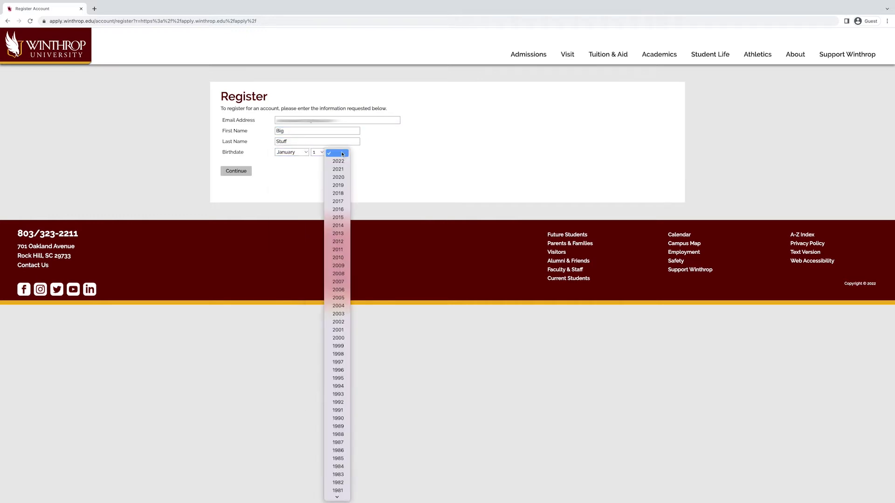
pyautogui.click(338, 306)
pyautogui.click(236, 171)
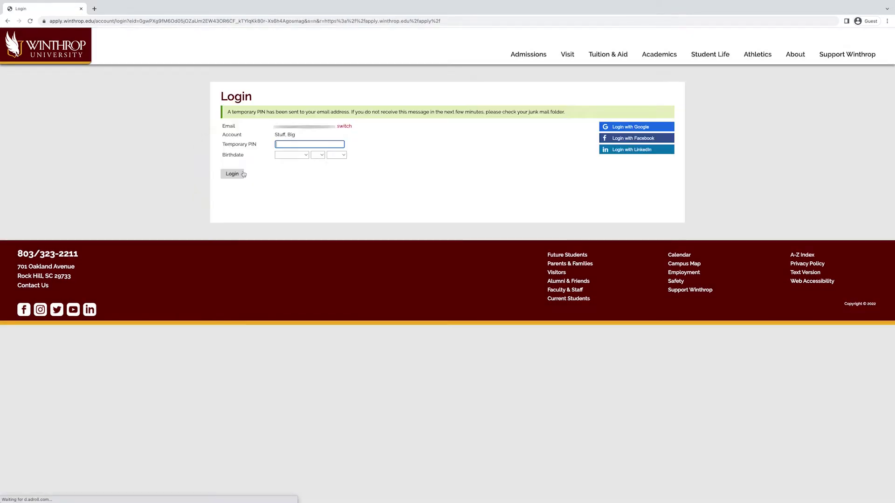
# Step: Log in with the emailed temporary PIN and the January 1, 2004 birthdate
pyautogui.write('1234')
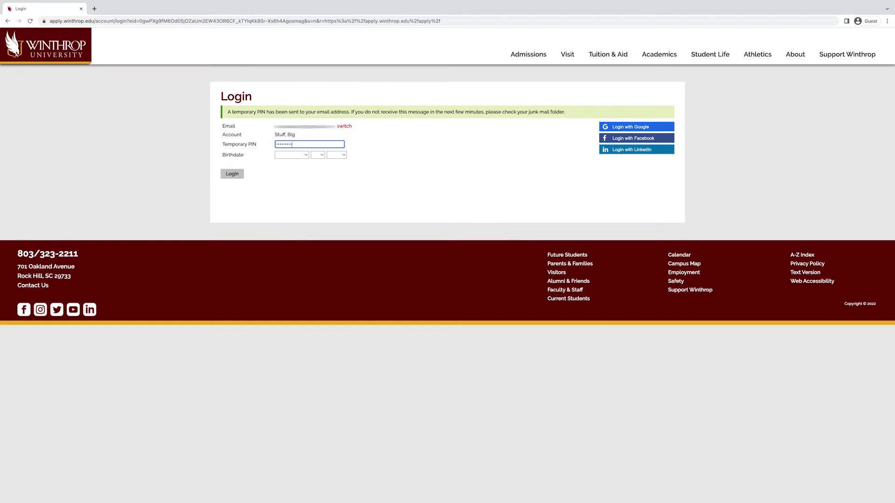
pyautogui.click(281, 155)
pyautogui.click(286, 163)
pyautogui.click(317, 155)
pyautogui.click(317, 163)
pyautogui.click(337, 155)
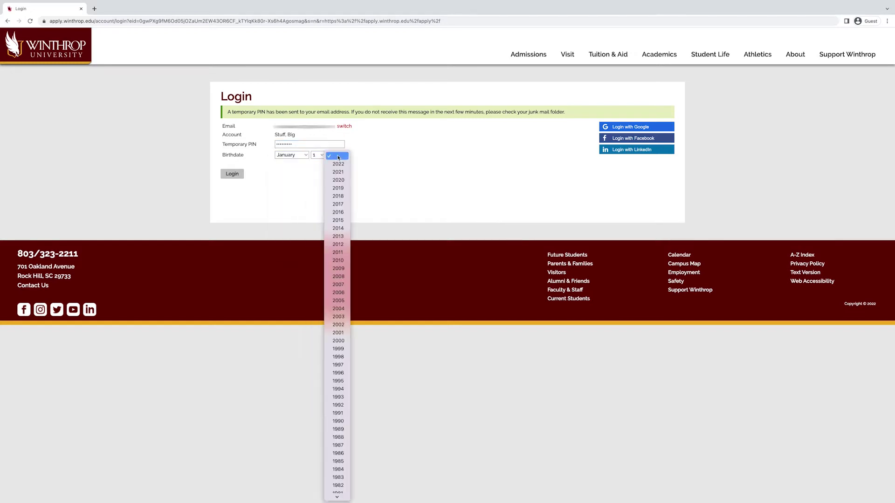
pyautogui.click(337, 308)
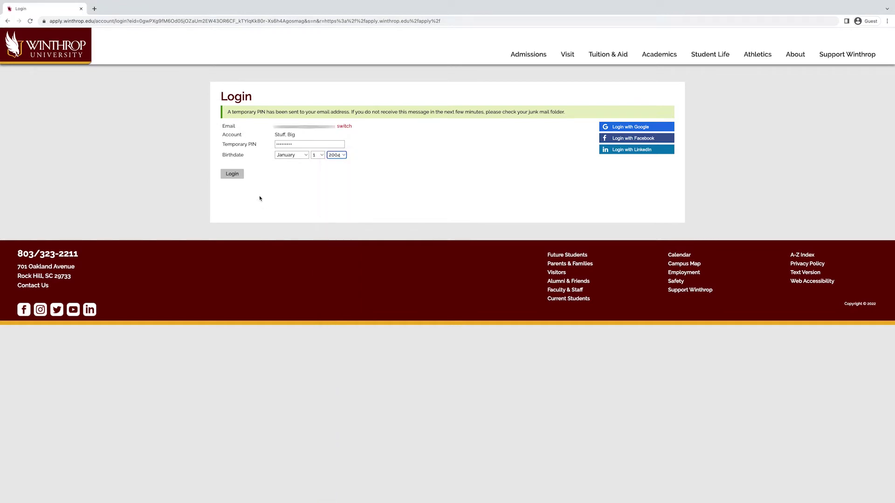
pyautogui.click(233, 174)
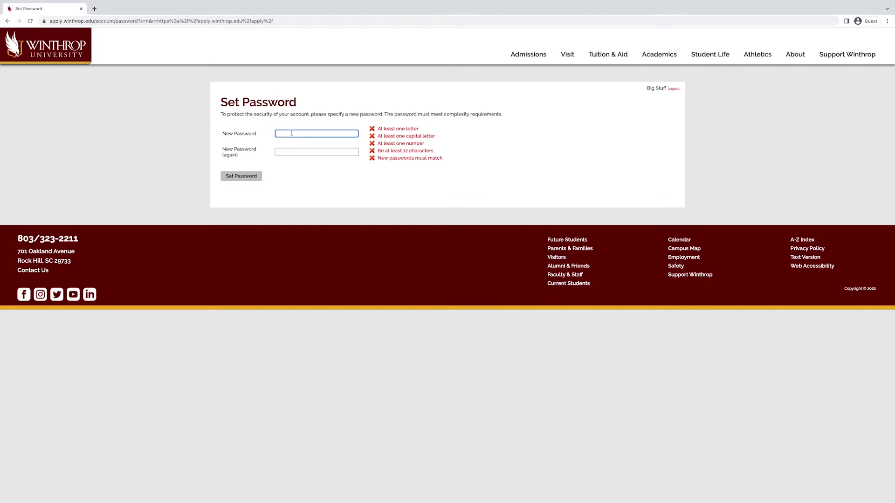
# Step: Enter and confirm a new compliant account password, then save it
pyautogui.write('••••••••••')
pyautogui.press('Tab')
pyautogui.write('••••••••••••')
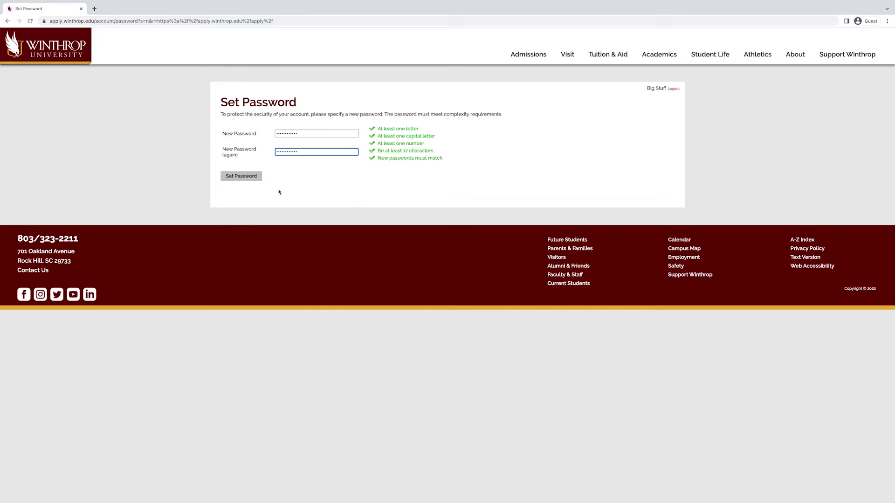
pyautogui.click(251, 180)
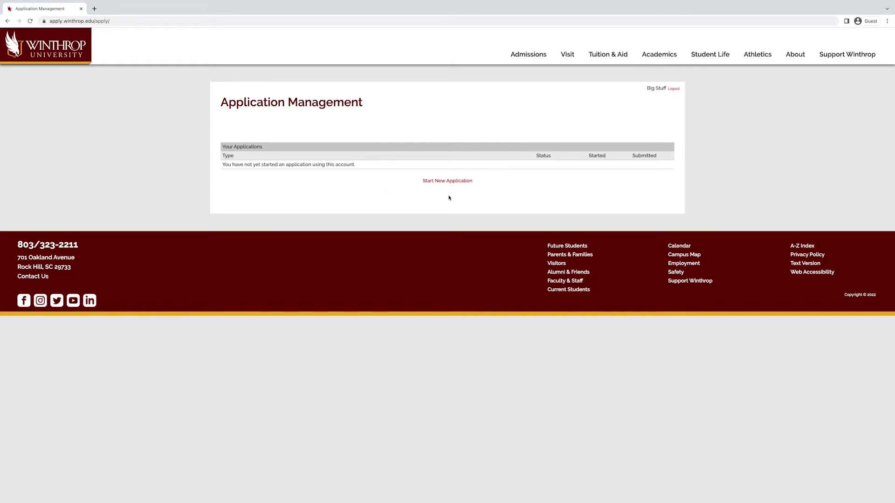
# Step: Create a new Undergraduate Application and open it from its details dialog
pyautogui.click(447, 181)
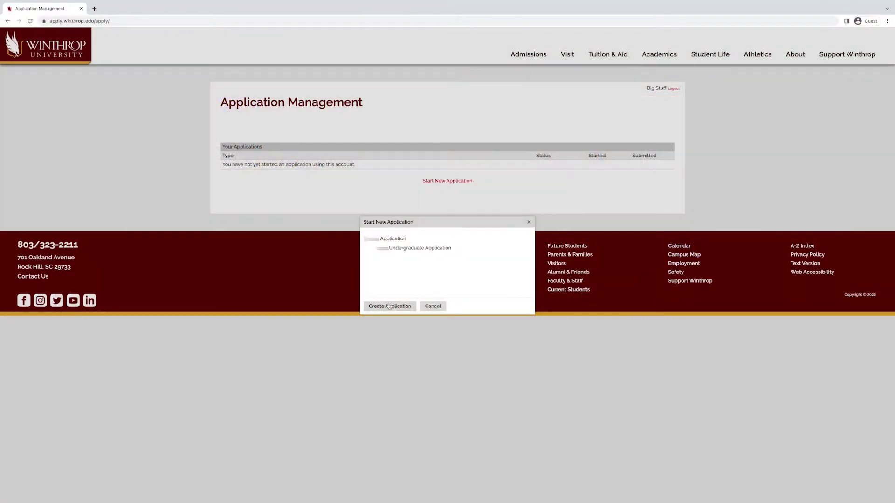
pyautogui.click(389, 306)
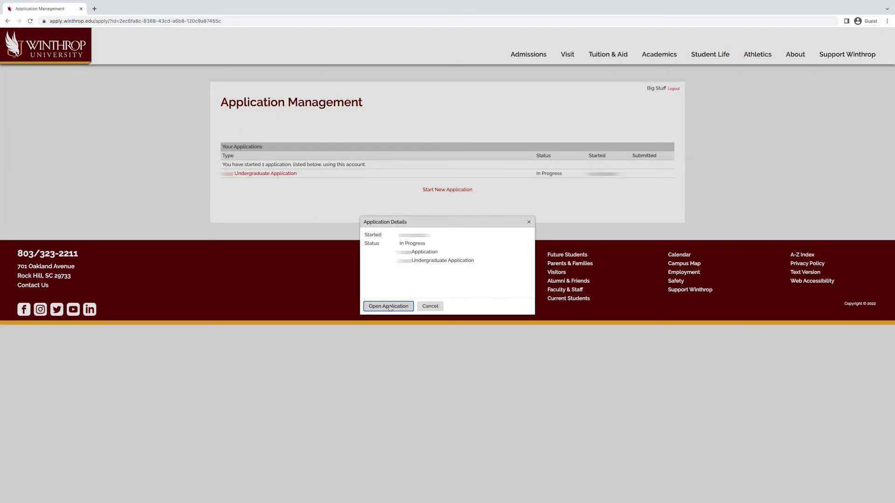
pyautogui.click(389, 306)
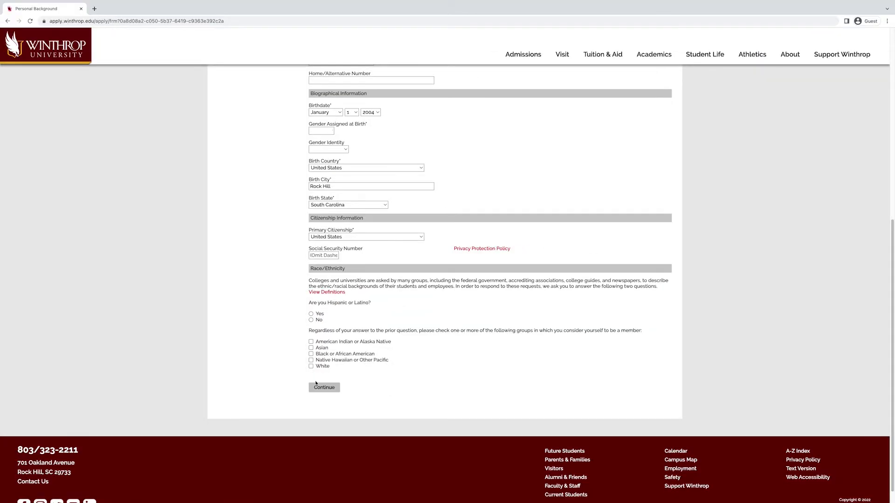
# Step: Submit Personal Background with the Rock Hill, South Carolina birthplace and US citizenship
pyautogui.click(317, 388)
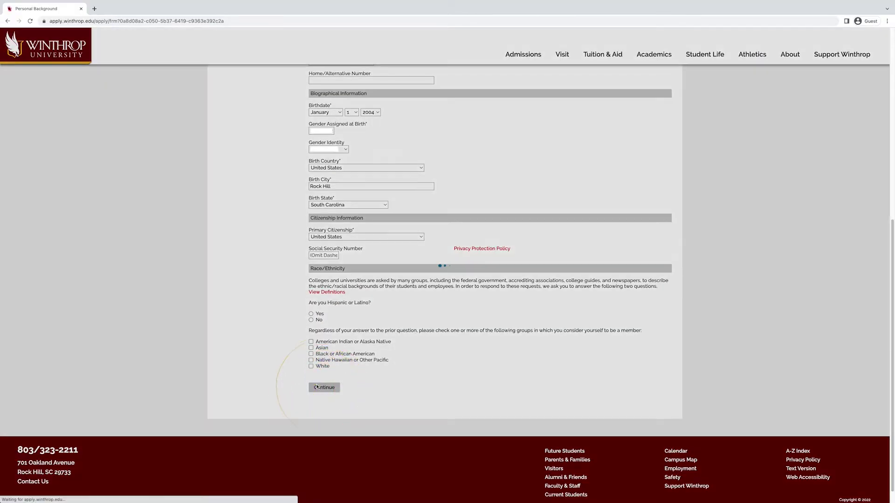
pyautogui.click(380, 135)
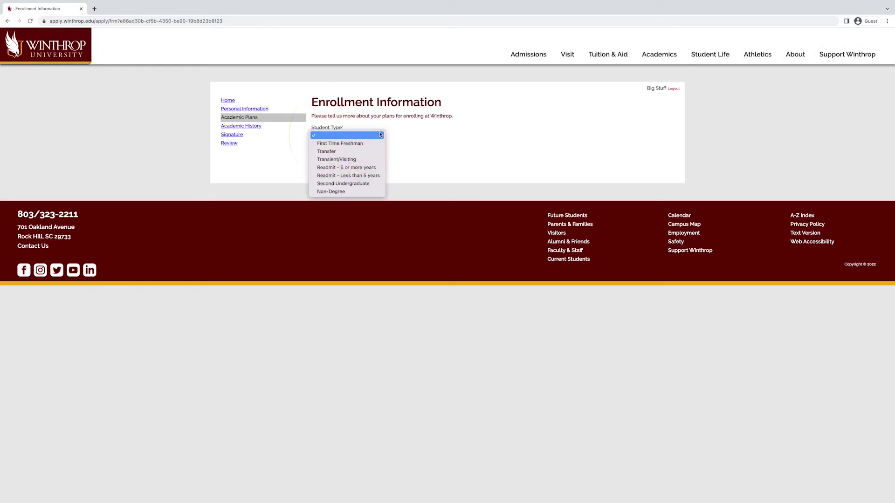
# Step: Choose First Time Freshman, August enrollment and a Mass Communication major, leaving pre-professional blank
pyautogui.click(375, 145)
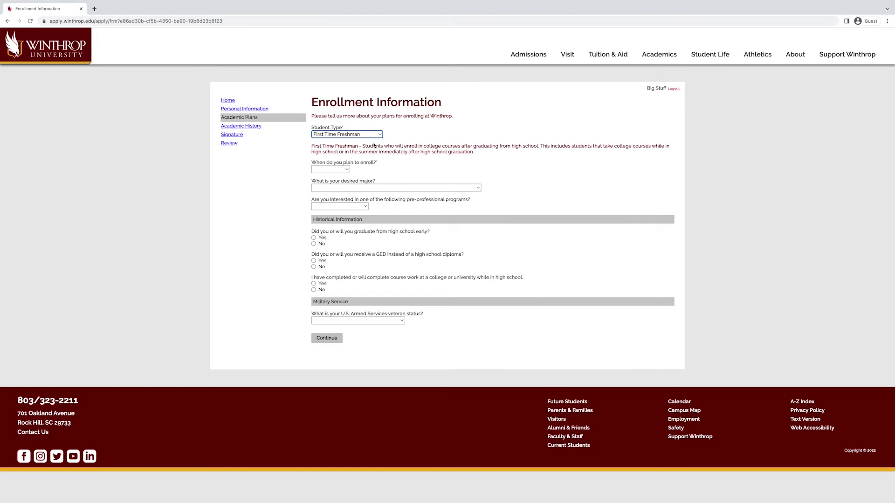
pyautogui.click(349, 170)
pyautogui.click(333, 178)
pyautogui.click(373, 188)
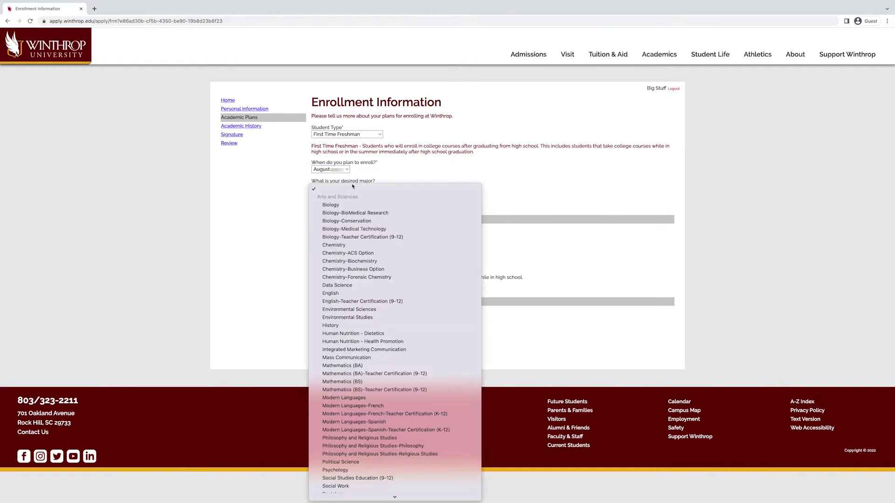
pyautogui.click(354, 357)
pyautogui.click(350, 208)
pyautogui.click(349, 208)
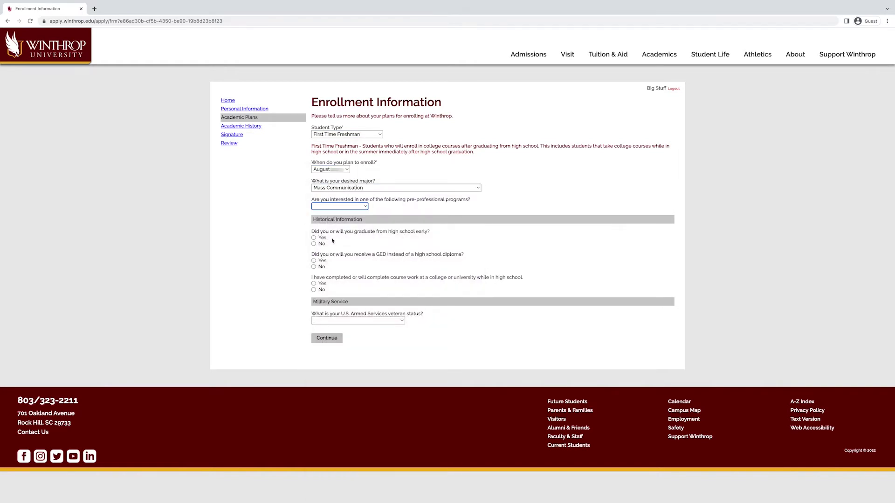
# Step: Answer No to early graduation, No to GED, Yes to high-school college coursework, and submit
pyautogui.click(314, 244)
pyautogui.click(313, 267)
pyautogui.click(314, 283)
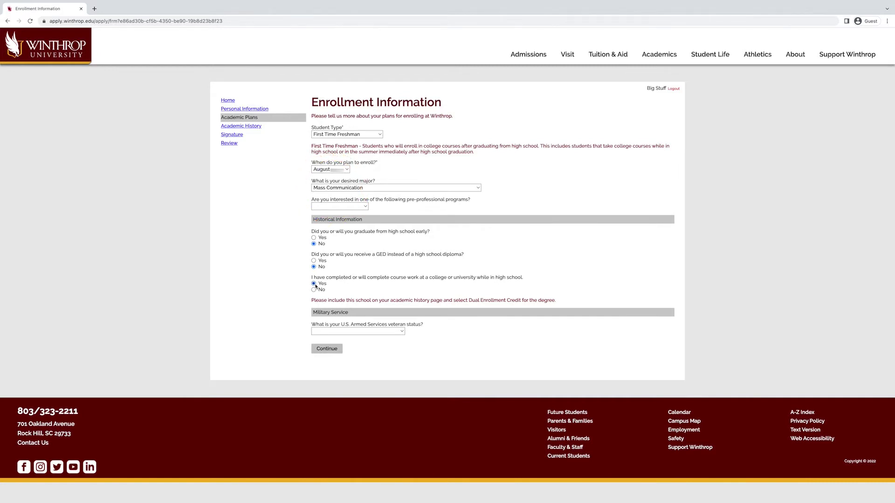
pyautogui.click(331, 351)
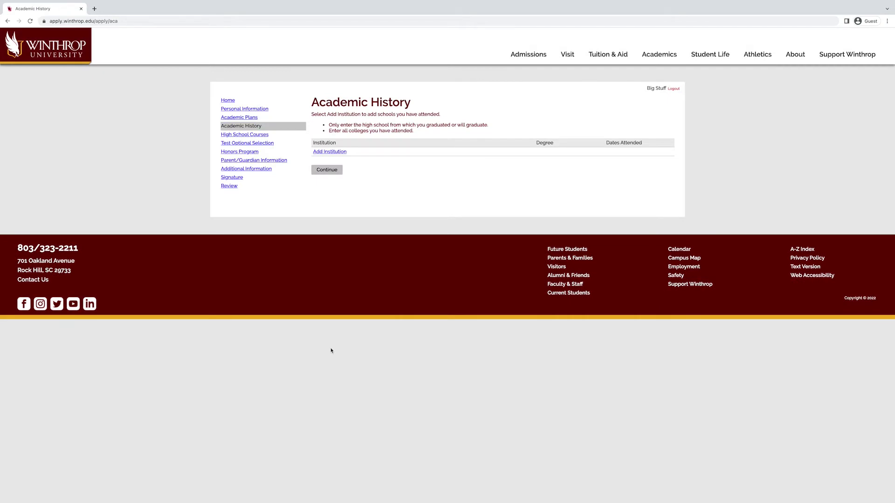
# Step: Add Rock Hill High School to academic history, attended August 2019 to June 2023
pyautogui.click(330, 152)
pyautogui.write('Rock Hill')
pyautogui.click(414, 320)
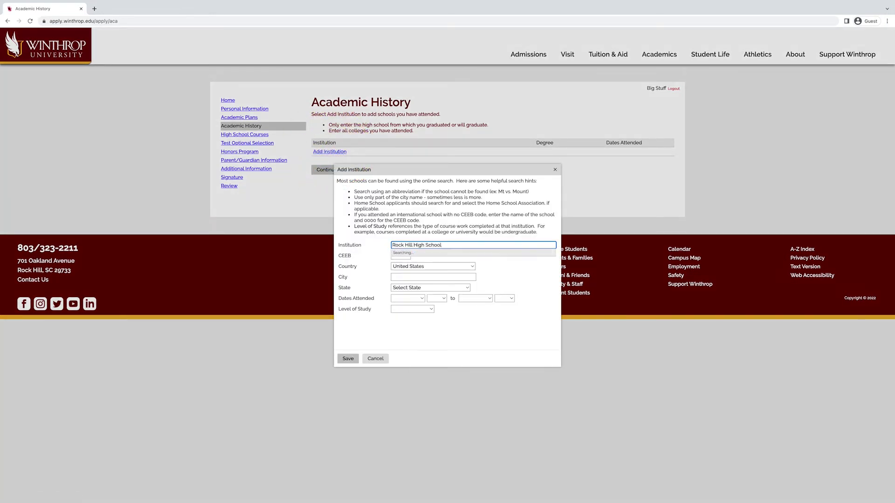
pyautogui.click(408, 298)
pyautogui.click(405, 363)
pyautogui.click(437, 299)
pyautogui.click(437, 349)
pyautogui.click(476, 299)
pyautogui.click(469, 347)
pyautogui.click(504, 299)
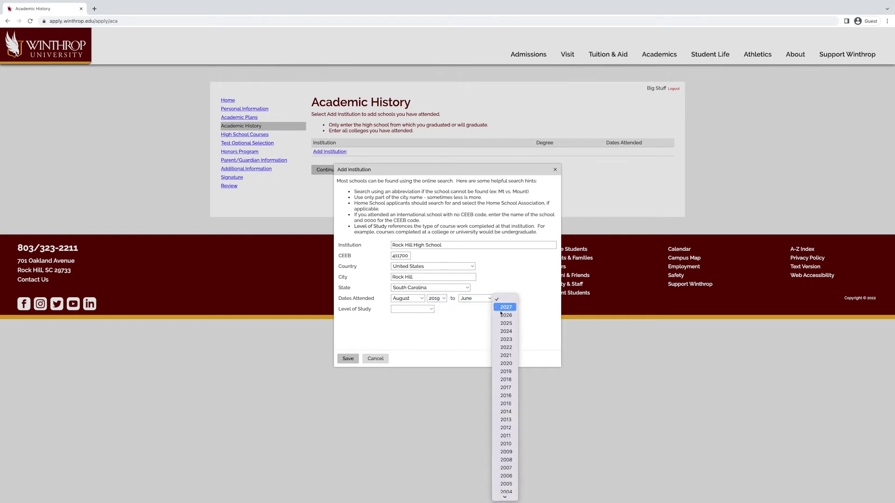
pyautogui.click(504, 317)
# Step: Set Rock Hill High School to High School level, High School Diploma, June graduation, and save
pyautogui.click(412, 309)
pyautogui.click(407, 318)
pyautogui.click(433, 320)
pyautogui.click(417, 328)
pyautogui.click(406, 330)
pyautogui.click(402, 380)
pyautogui.click(436, 330)
pyautogui.click(437, 404)
pyautogui.click(348, 358)
# Step: Add York Technical College, attended August 2022 to June 2023
pyautogui.write('York')
pyautogui.click(437, 256)
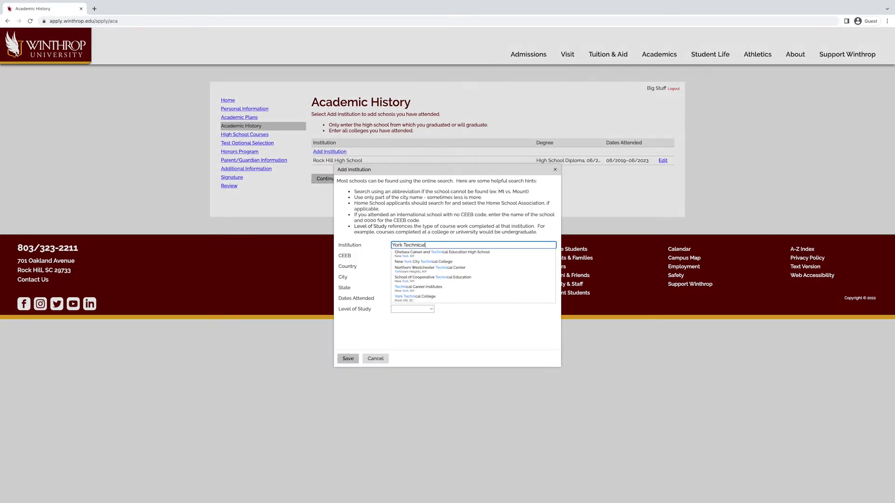
pyautogui.click(407, 298)
pyautogui.click(405, 364)
pyautogui.moveTo(437, 298); pyautogui.dragTo(437, 326)
pyautogui.click(475, 298)
pyautogui.click(475, 347)
pyautogui.click(505, 298)
pyautogui.click(504, 313)
pyautogui.click(412, 309)
# Step: Mark York Technical College Undergraduate, Dual Enrollment Credit, June 2023 graduation, save, and continue
pyautogui.click(410, 325)
pyautogui.click(412, 320)
pyautogui.click(429, 346)
pyautogui.click(407, 331)
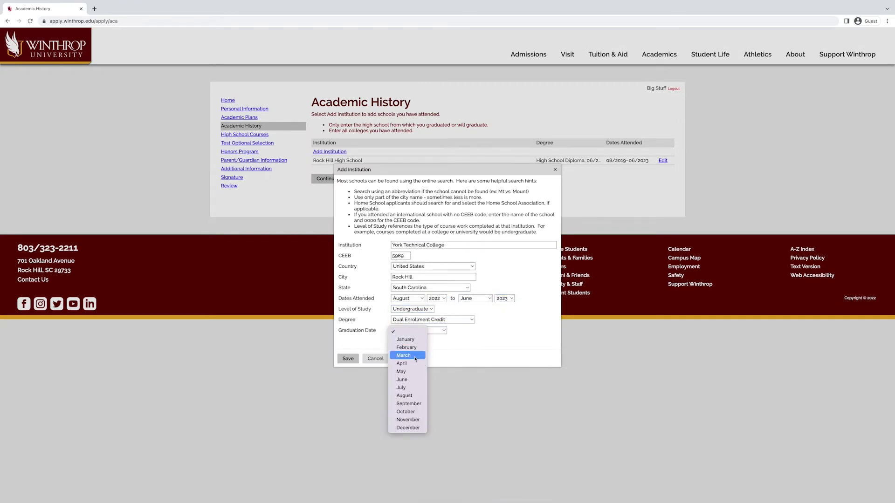
pyautogui.click(405, 387)
pyautogui.click(437, 331)
pyautogui.click(436, 372)
pyautogui.click(356, 359)
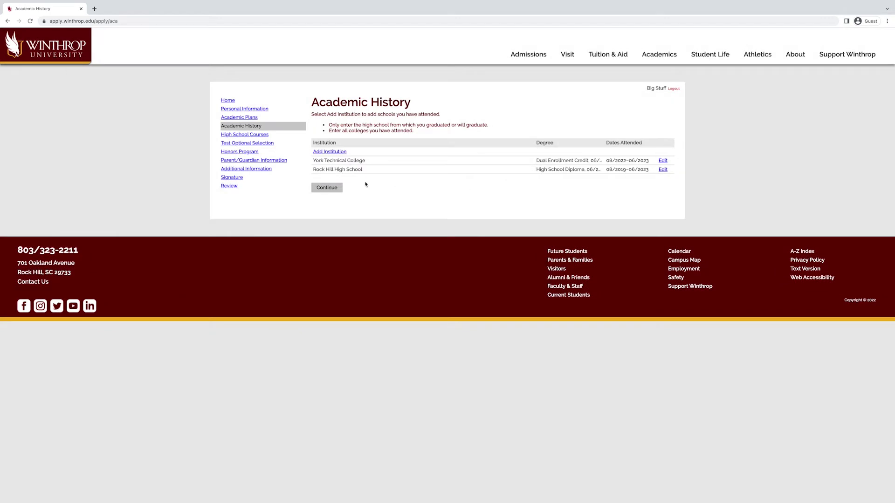
pyautogui.click(338, 188)
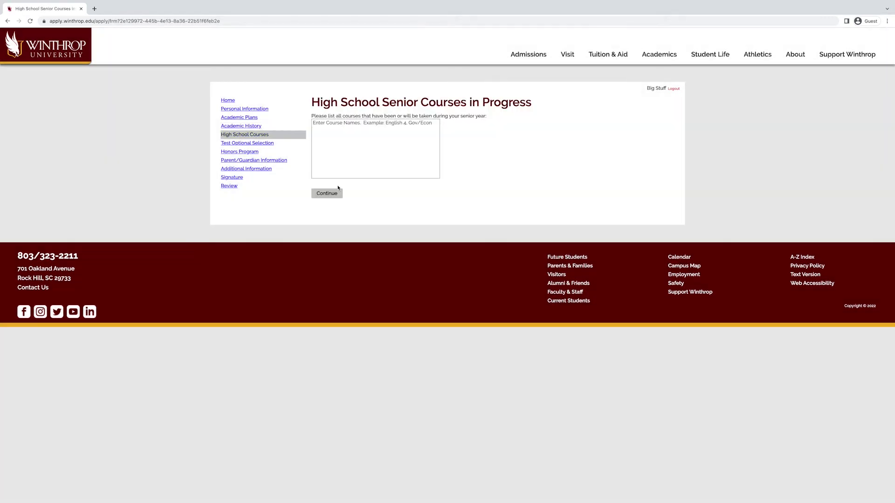
# Step: Enter English 4 Honors, AP Government, Statistics and AP Portfolio on separate lines and continue
pyautogui.click(375, 172)
pyautogui.write('English 4 Honors')
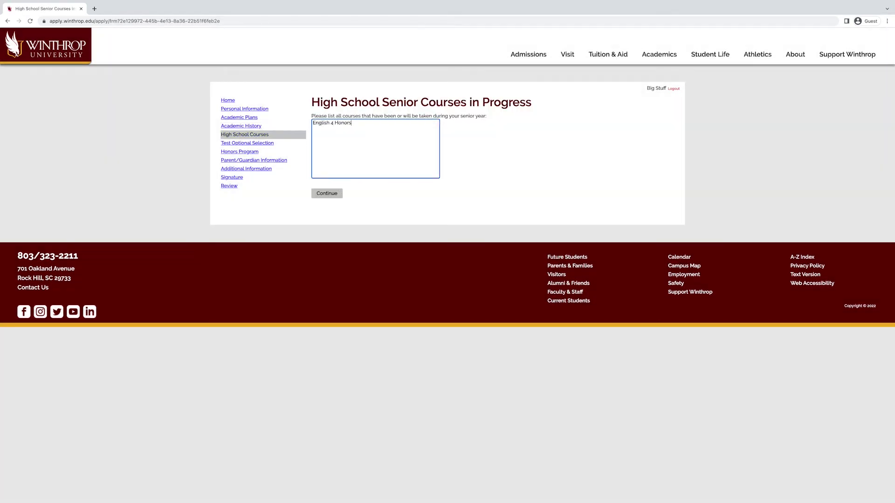
pyautogui.press('Return')
pyautogui.write('AP Government')
pyautogui.press('Return')
pyautogui.write('Statistics')
pyautogui.press('Return')
pyautogui.write('AP Portfolio')
pyautogui.click(355, 208)
pyautogui.click(339, 198)
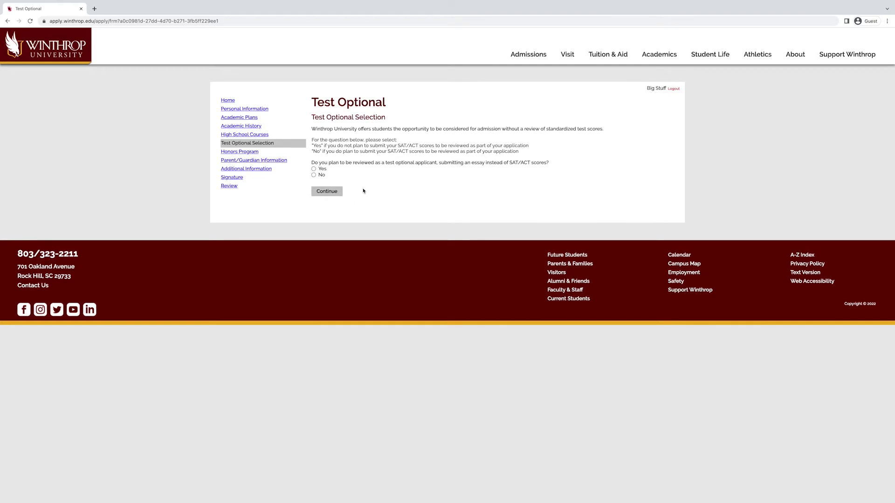
# Step: Answer Yes to test-optional review instead of No, and continue to Honors Program
pyautogui.click(314, 176)
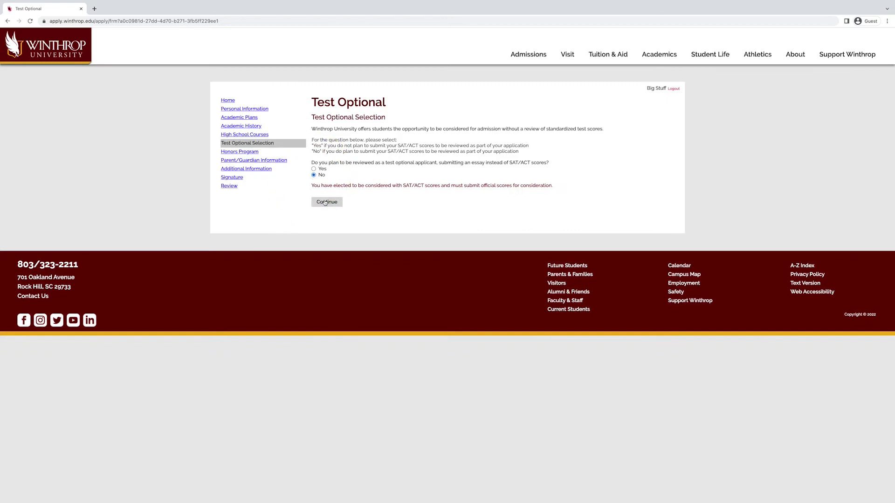
pyautogui.click(314, 169)
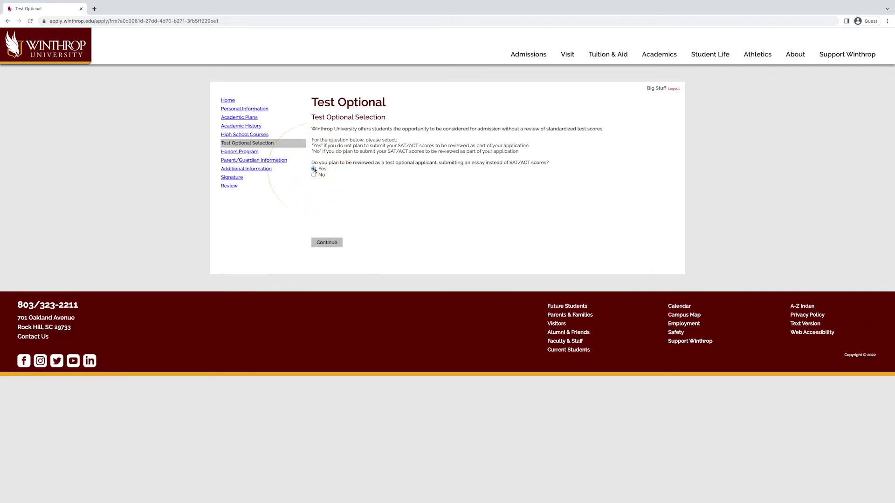
pyautogui.click(326, 242)
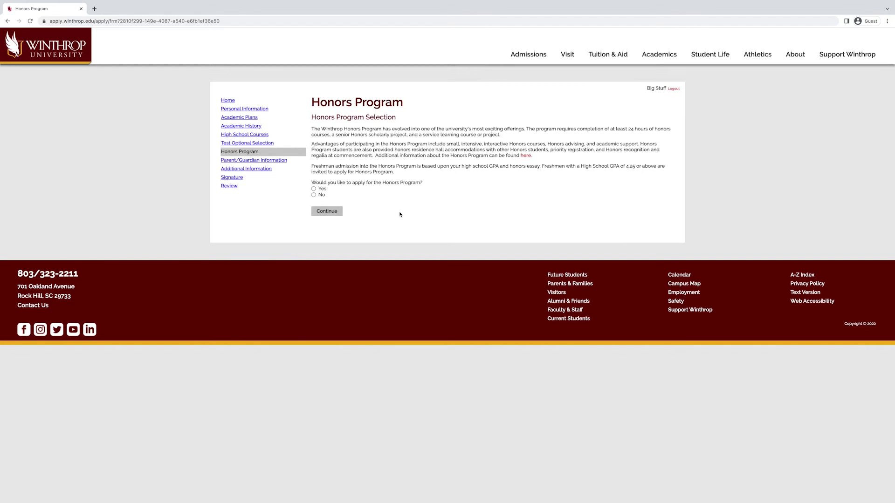
# Step: Answer Yes to applying for the Honors Program and submit the answer
pyautogui.click(315, 189)
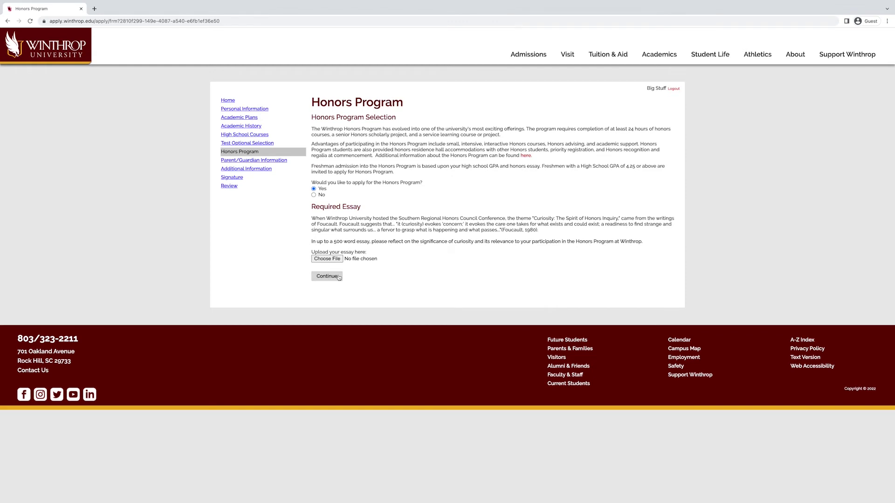
pyautogui.click(327, 277)
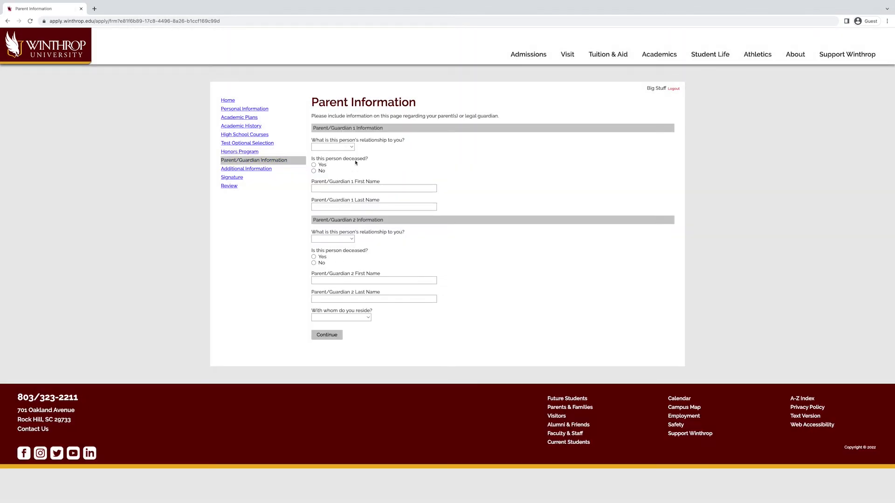
# Step: Enter the first parent as Mother, not deceased, with her name, phone number and Bachelors education
pyautogui.click(352, 147)
pyautogui.click(328, 164)
pyautogui.click(313, 171)
pyautogui.click(325, 188)
pyautogui.write('Bigger')
pyautogui.press('Tab')
pyautogui.write('Stuff')
pyautogui.press('Tab')
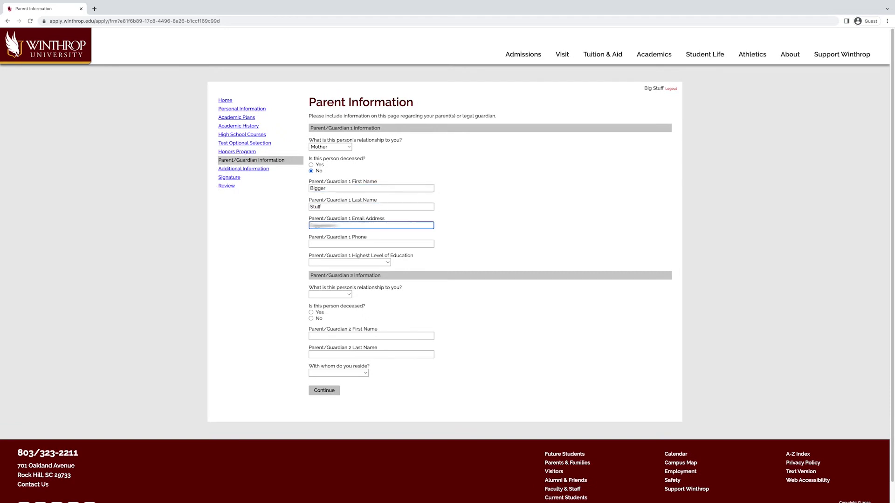
pyautogui.press('Tab')
pyautogui.press('Tab')
pyautogui.click(349, 262)
pyautogui.click(367, 313)
# Step: Enter the second parent as Father, not deceased, with his name, email, phone and Graduate or Professional School
pyautogui.click(341, 295)
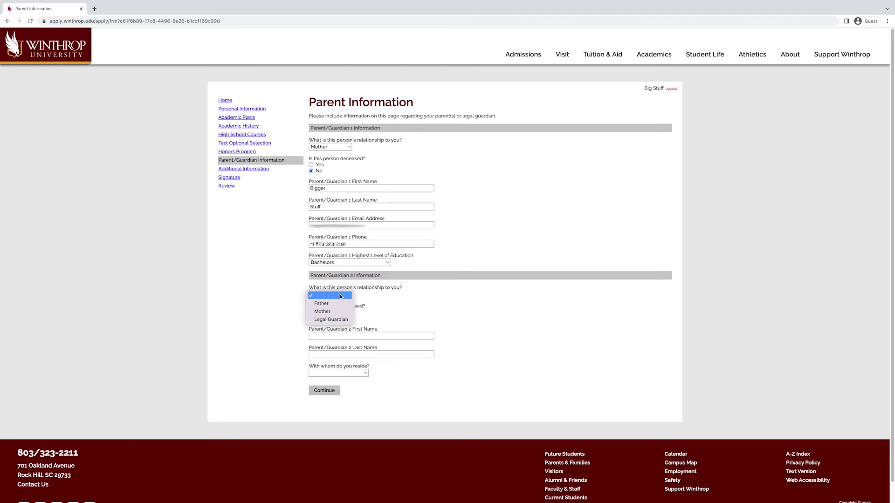
pyautogui.click(321, 303)
pyautogui.click(387, 336)
pyautogui.write('Biggest')
pyautogui.press('Tab')
pyautogui.write('Stuff')
pyautogui.press('Tab')
pyautogui.press('Tab')
pyautogui.hotkey('shift', 'Tab')
pyautogui.press('Tab')
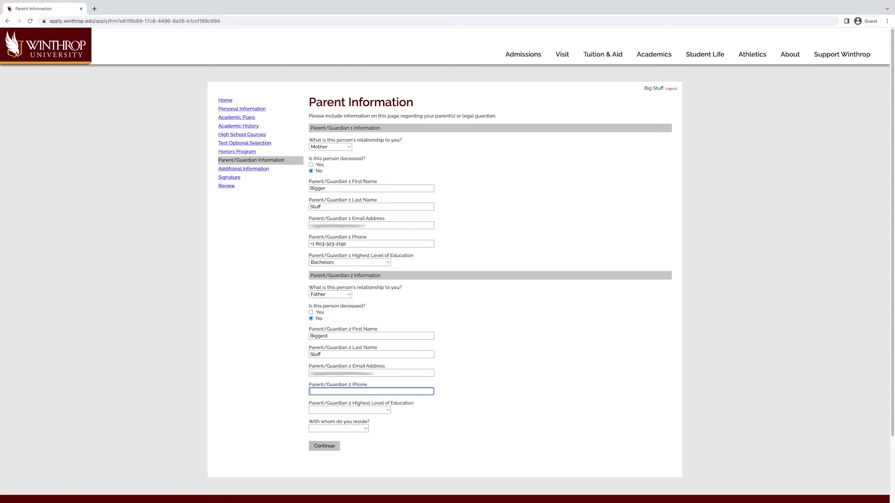
pyautogui.press('Tab')
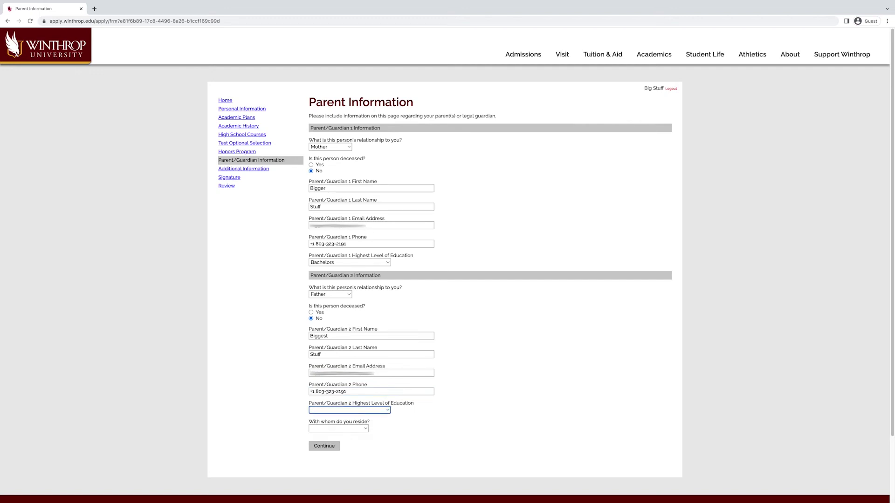
pyautogui.click(349, 410)
pyautogui.click(337, 467)
# Step: Set the applicant's residence to Mother and Father and submit the parent details
pyautogui.click(333, 428)
pyautogui.click(333, 446)
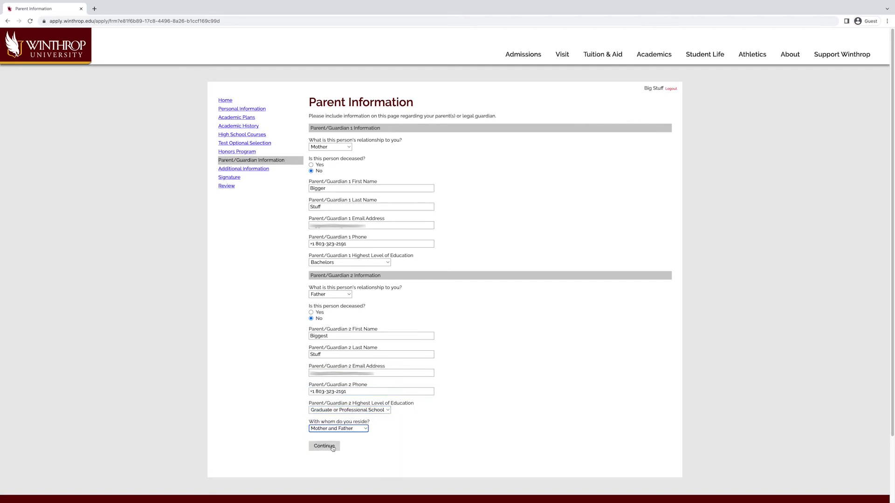
pyautogui.click(332, 447)
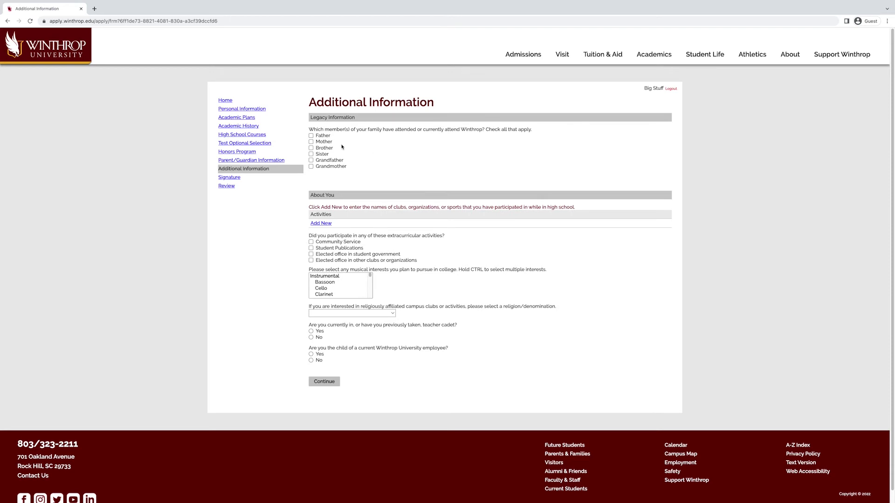
# Step: Leave Brother unticked, select Community Service as an activity and Piano as a musical interest
pyautogui.click(311, 148)
pyautogui.click(311, 148)
pyautogui.click(348, 244)
pyautogui.scroll(-3, 341, 285)
pyautogui.click(326, 285)
pyautogui.click(337, 313)
pyautogui.click(337, 313)
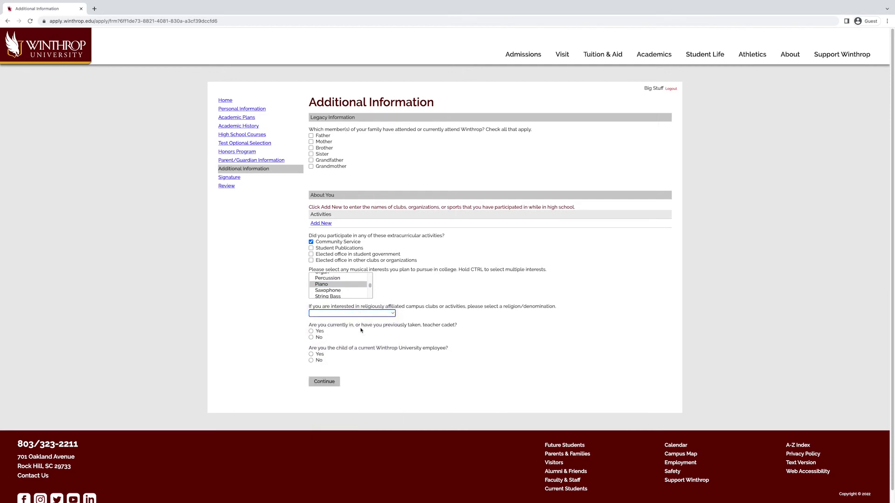
# Step: Answer No to the teacher cadet, fee waiver, TRiO, NACAC and Winthrop employee questions, then submit
pyautogui.click(311, 338)
pyautogui.click(311, 361)
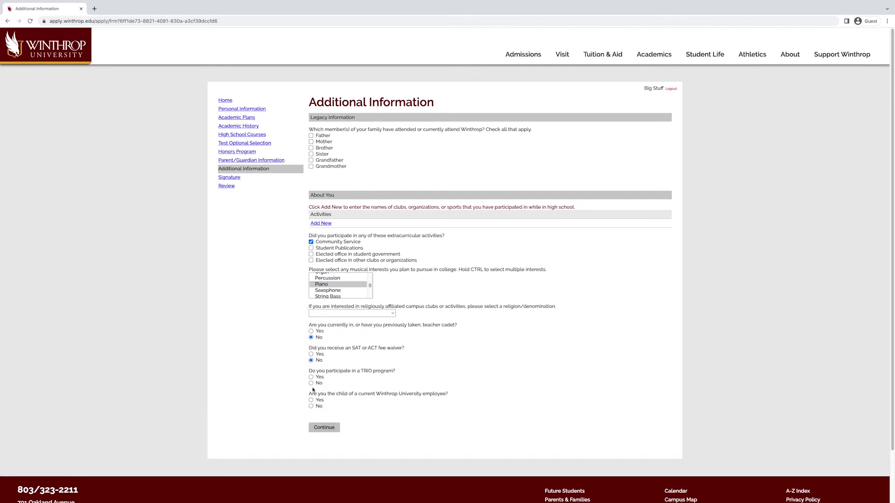
pyautogui.click(311, 383)
pyautogui.click(311, 407)
pyautogui.click(311, 429)
pyautogui.click(335, 450)
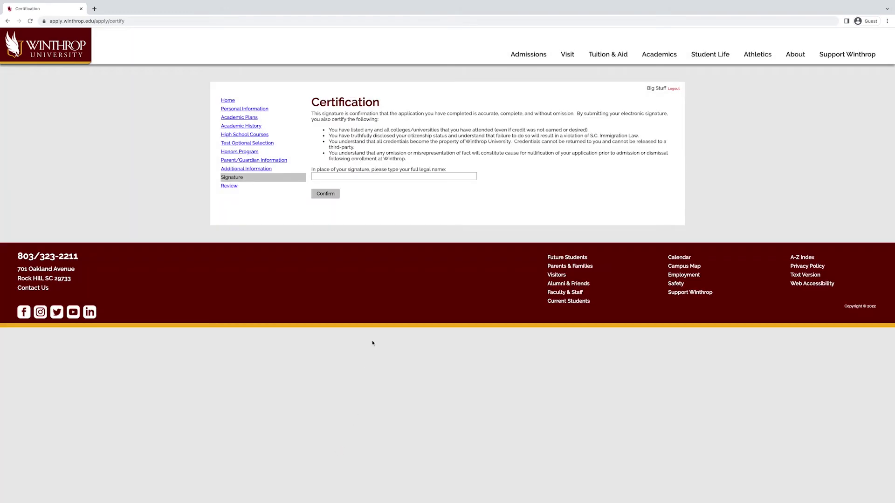
# Step: Sign the certification by entering the applicant's full legal name and confirming
pyautogui.click(404, 177)
pyautogui.write('Big Stuff')
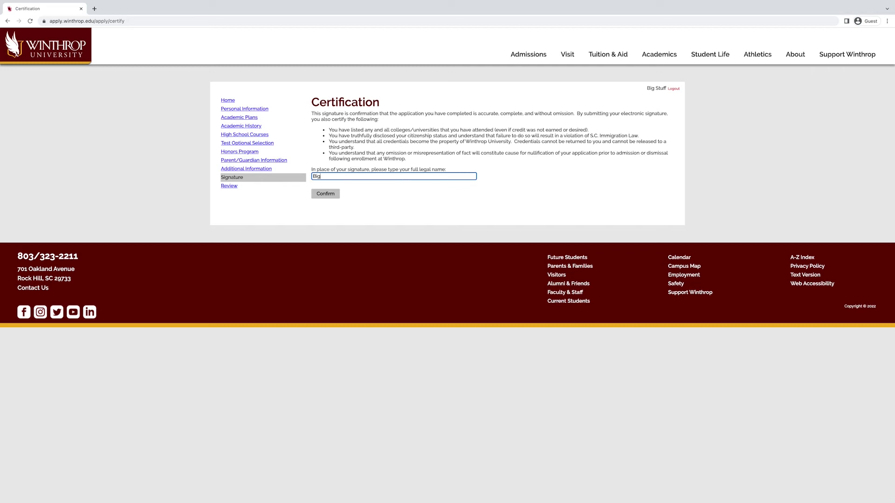
pyautogui.click(334, 194)
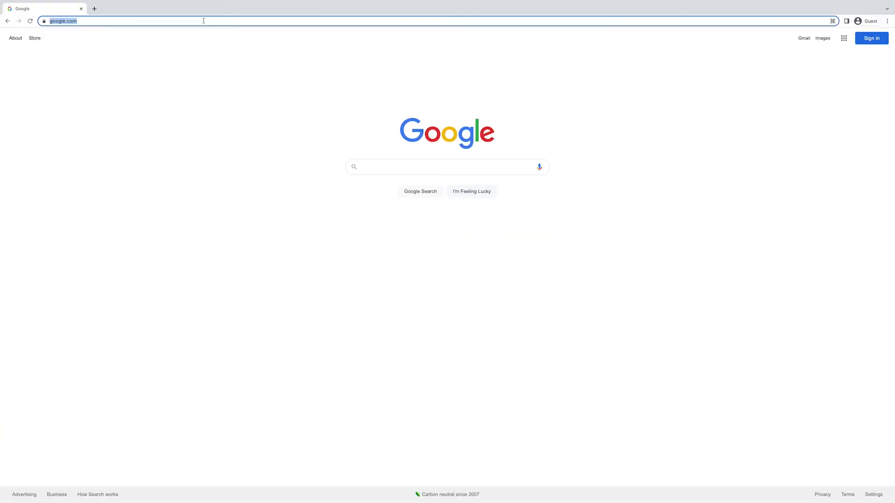
# Step: Go to apply.winthrop.edu/apply/ and open the Log in page for returning users
pyautogui.write('apply.')
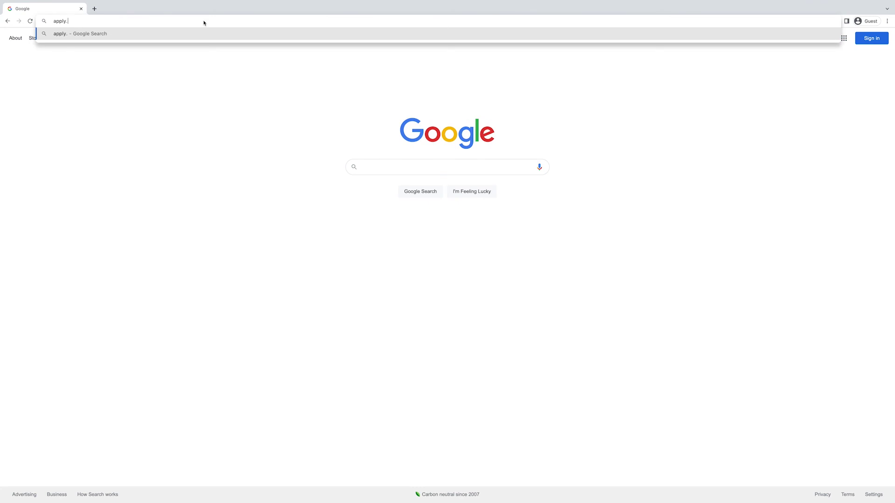
pyautogui.write('winthrop.edu/apply/')
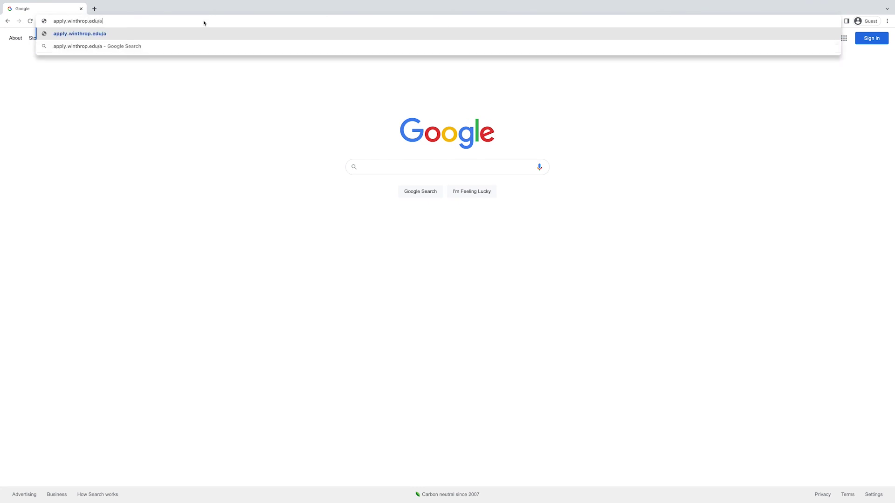
pyautogui.press('Return')
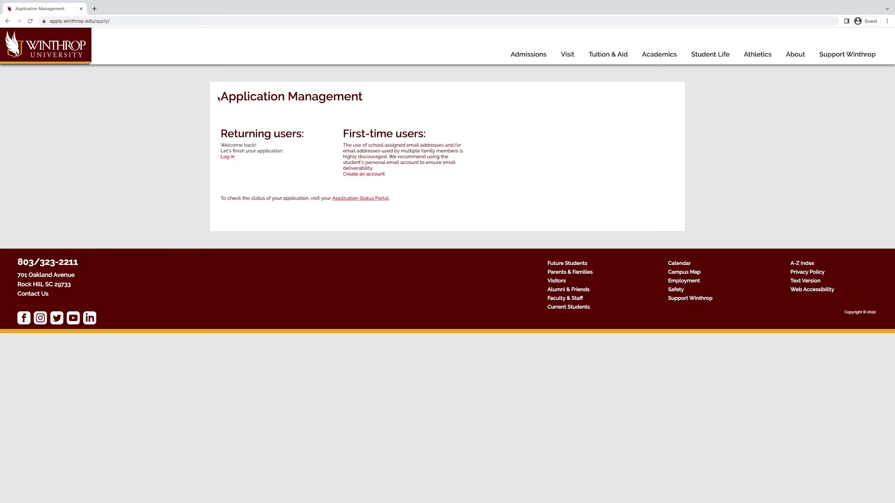
pyautogui.click(227, 157)
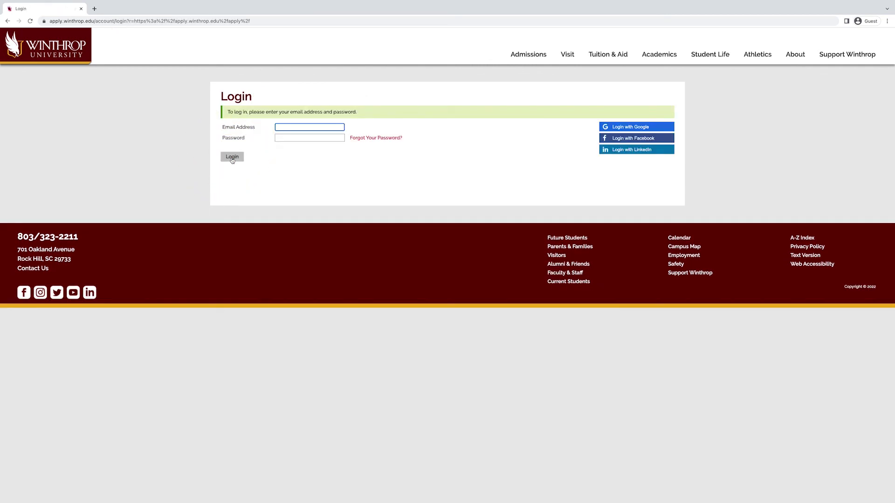